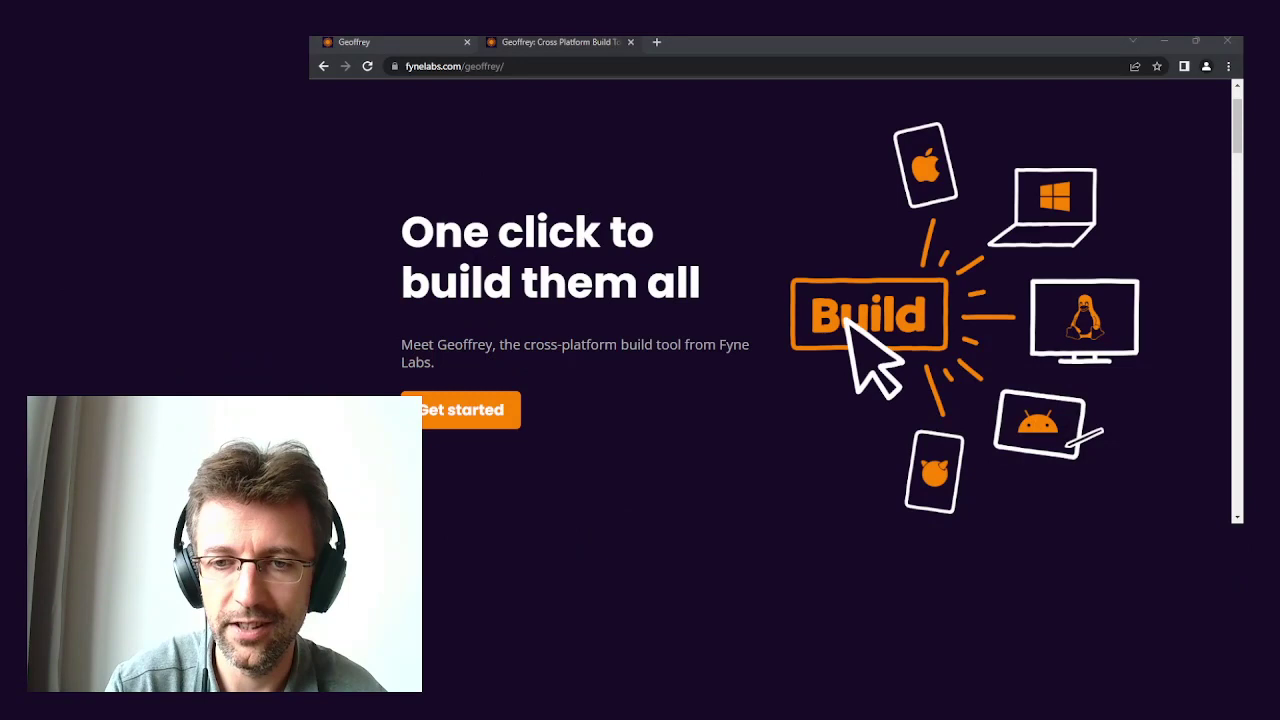
Open the Geoffrey projects dashboard and view the commit behind the latest Fyne Labs MQTT Weather build, returning to the project list
{"action": "key", "text": "alt+Tab"}
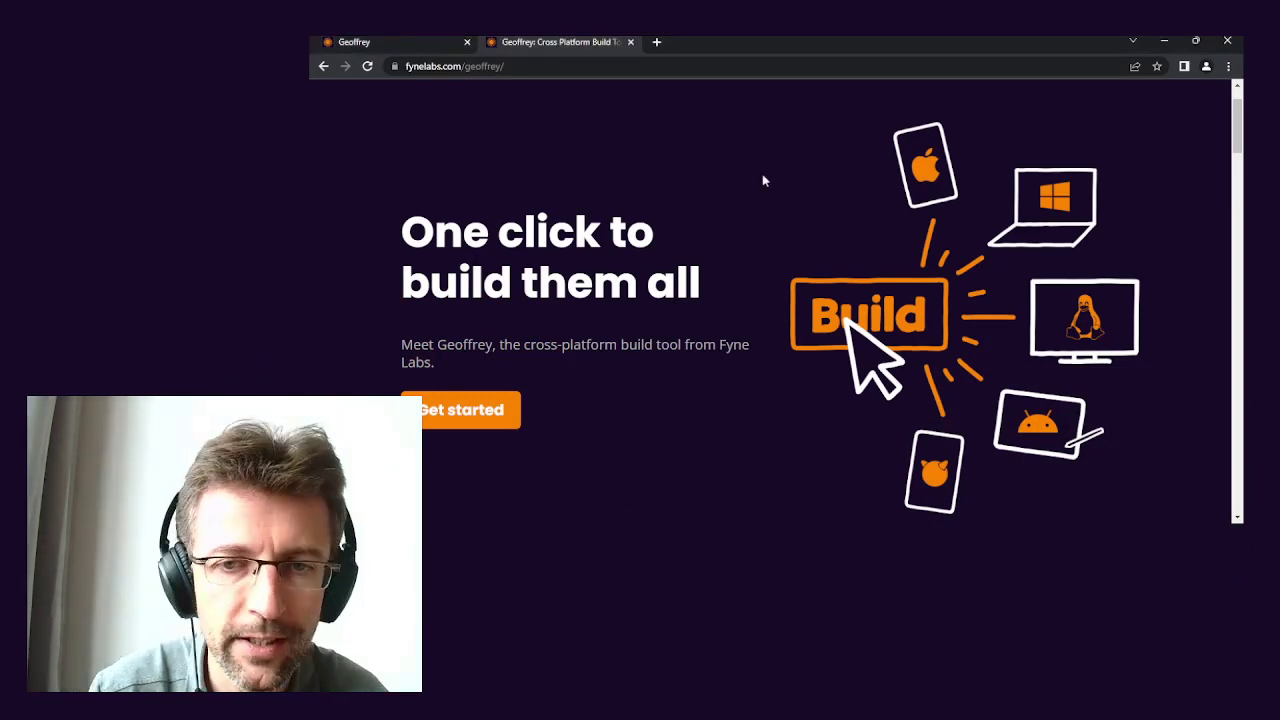
{"action": "scroll", "coordinate": [763, 180], "scroll_direction": "down", "scroll_amount": 3}
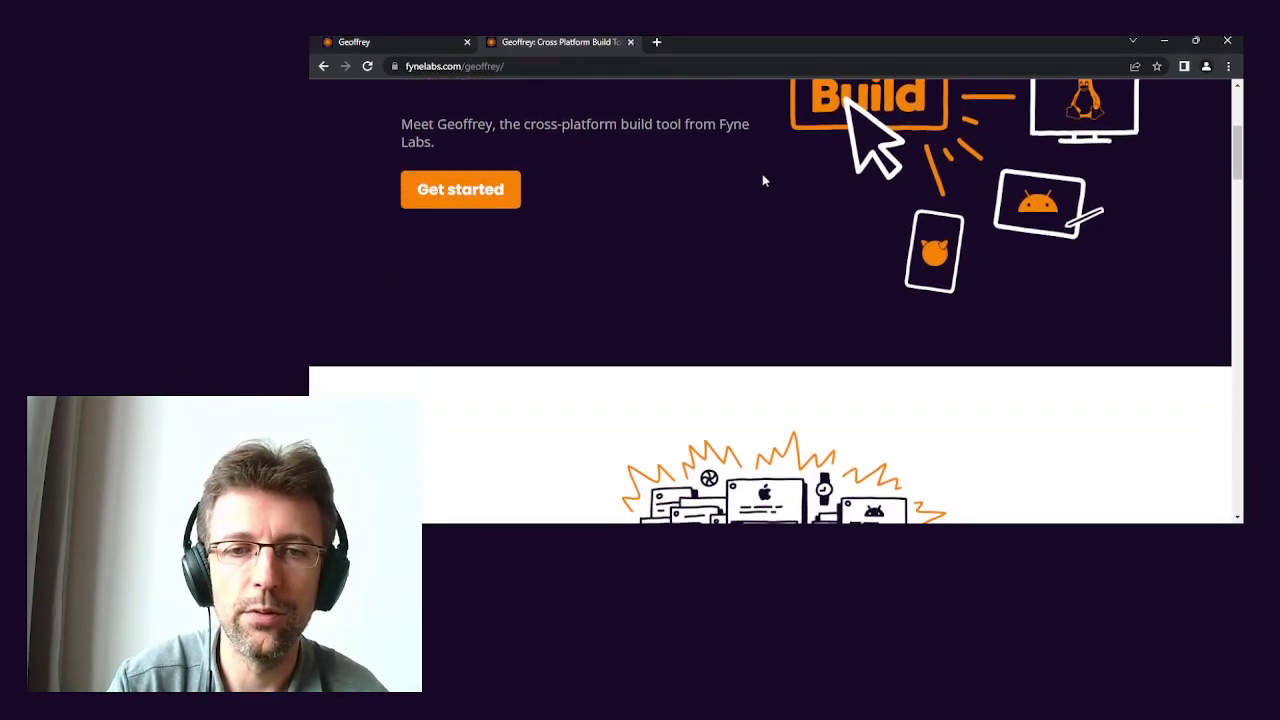
{"action": "scroll", "coordinate": [763, 180], "scroll_direction": "up", "scroll_amount": 2}
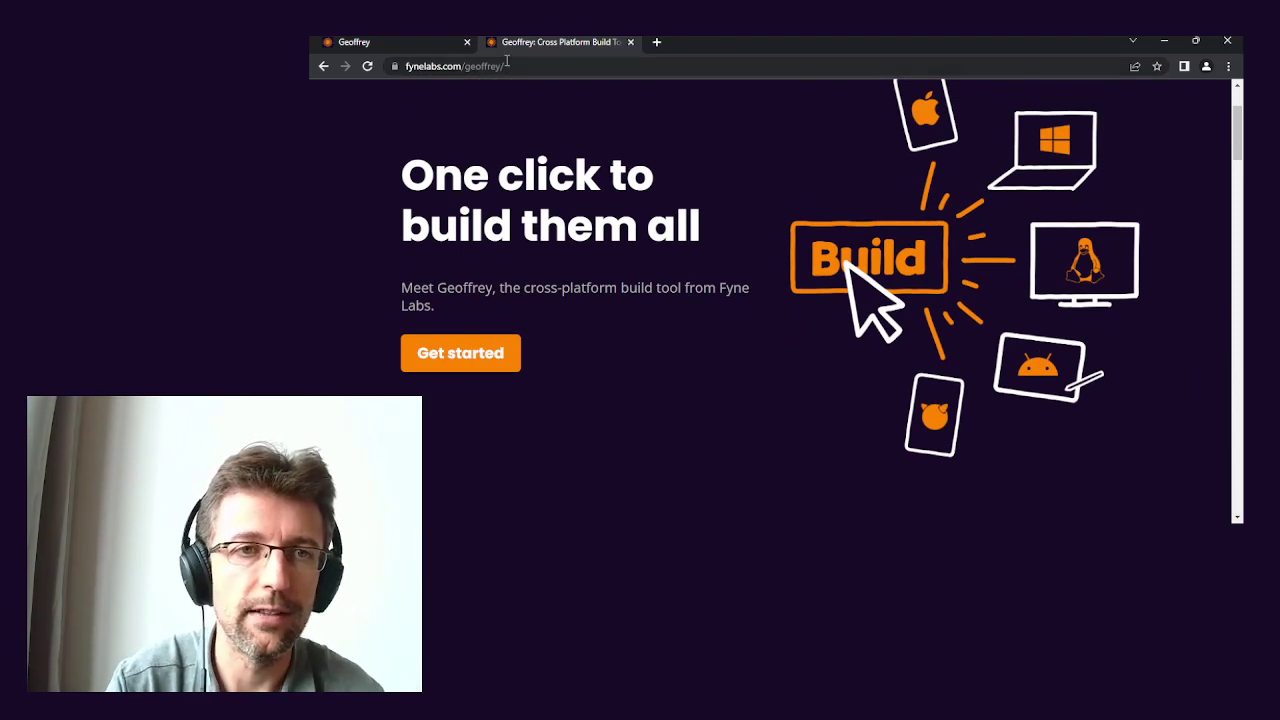
{"action": "left_click", "coordinate": [430, 51]}
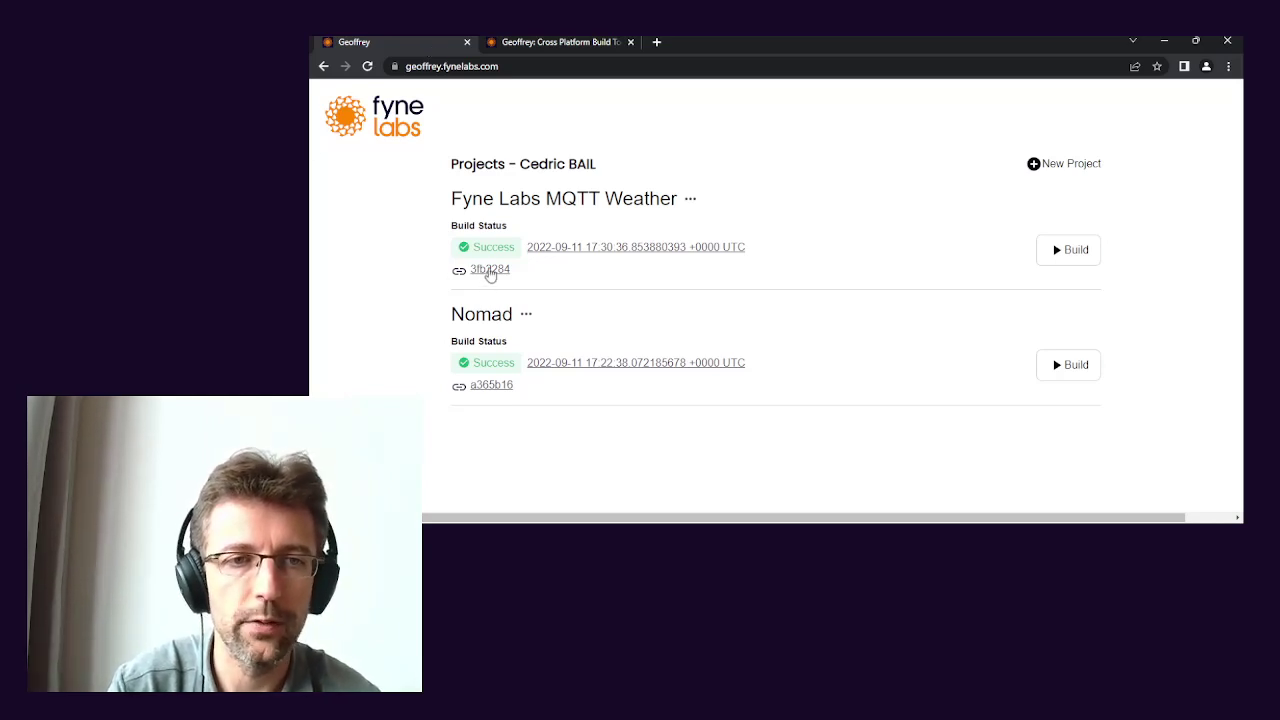
{"action": "left_click", "coordinate": [490, 272]}
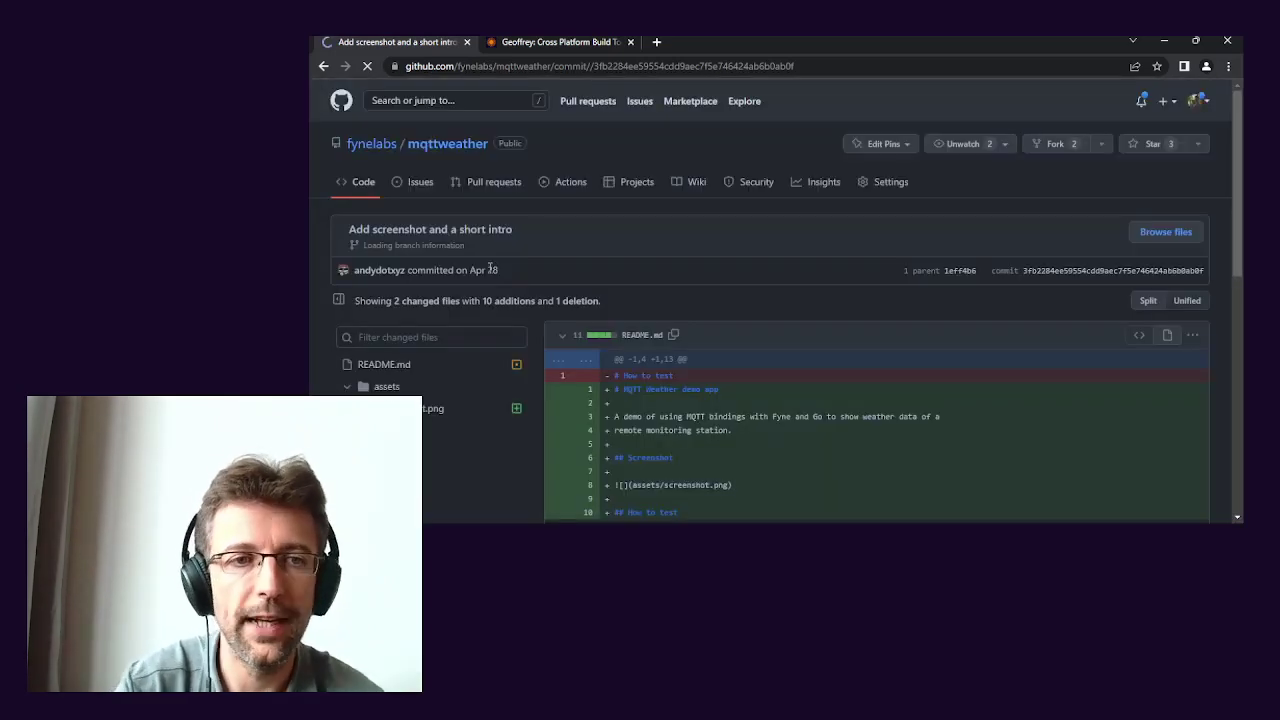
{"action": "left_click", "coordinate": [326, 67]}
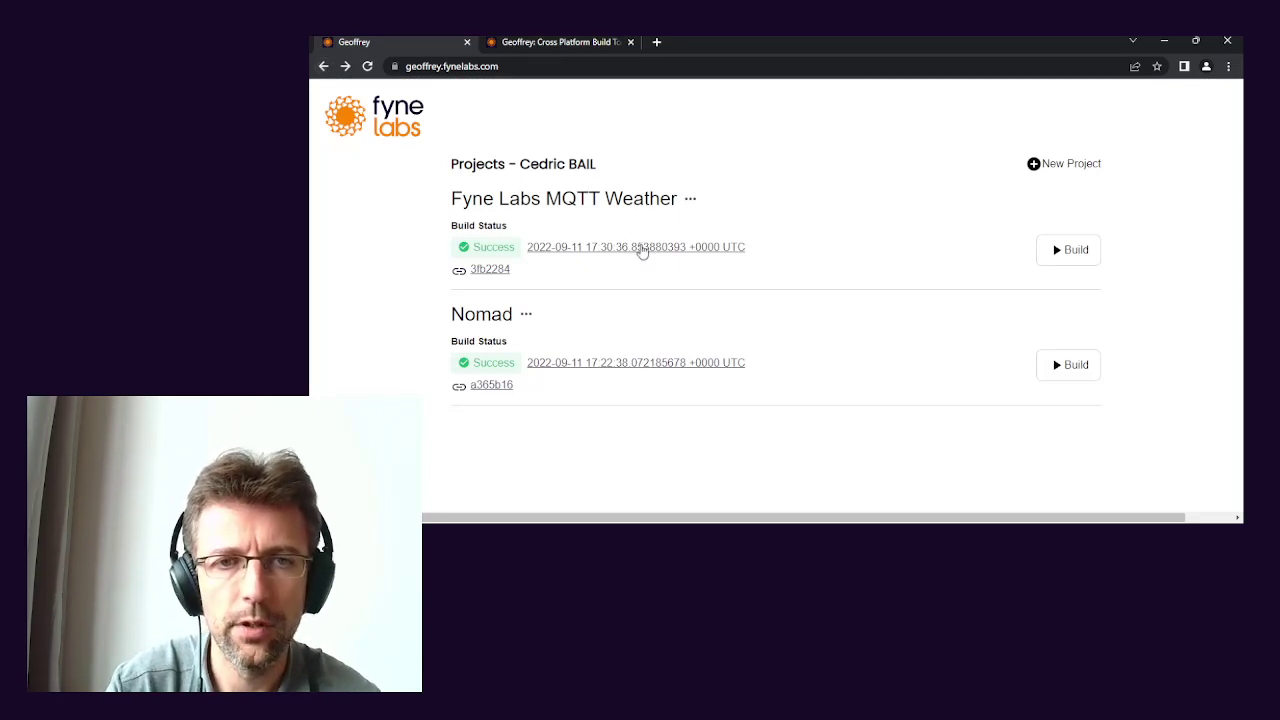
Open the latest build results of the Nomad project and review the downloads offered for each platform
{"action": "left_click", "coordinate": [664, 366]}
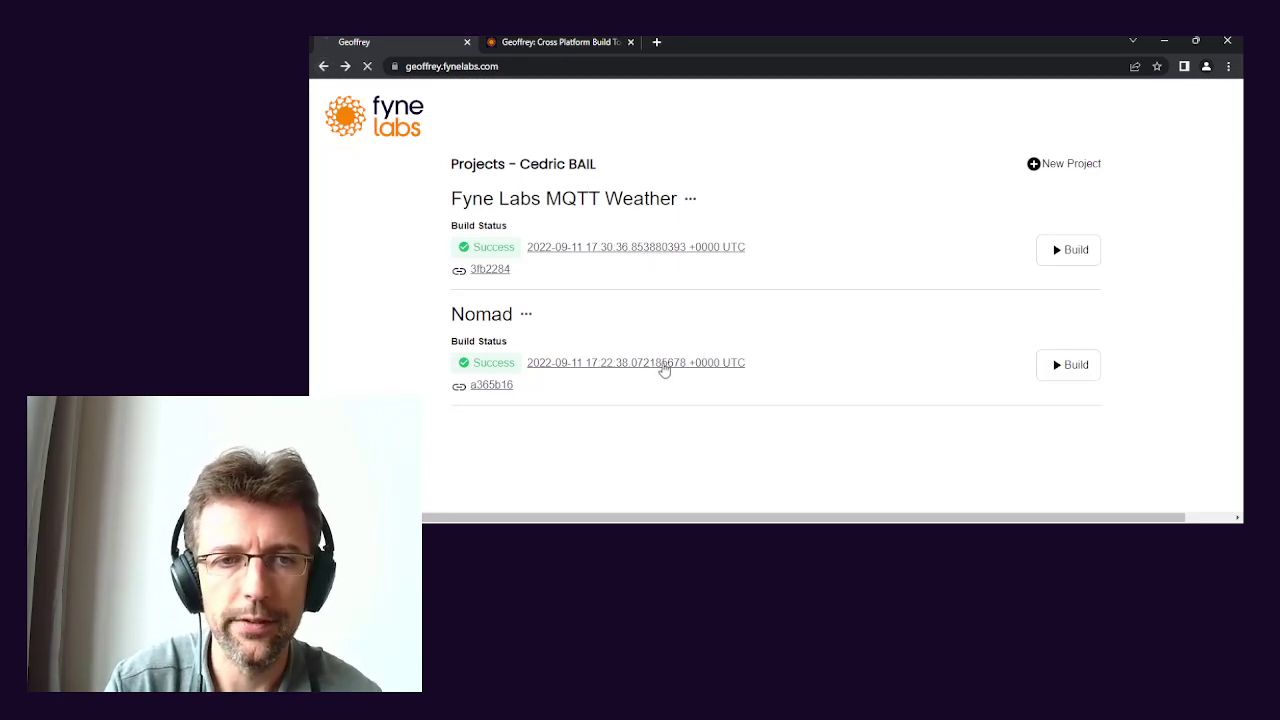
{"action": "scroll", "coordinate": [664, 369], "scroll_direction": "down", "scroll_amount": 2}
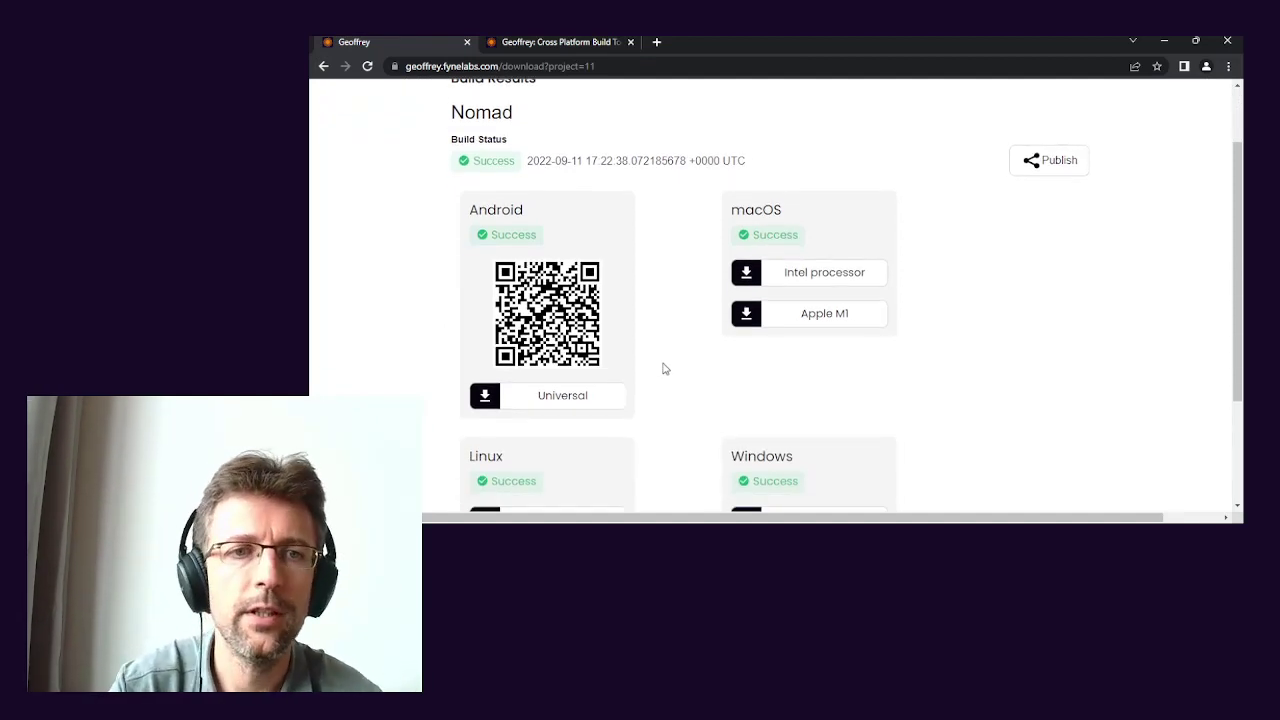
{"action": "scroll", "coordinate": [664, 369], "scroll_direction": "down", "scroll_amount": 1}
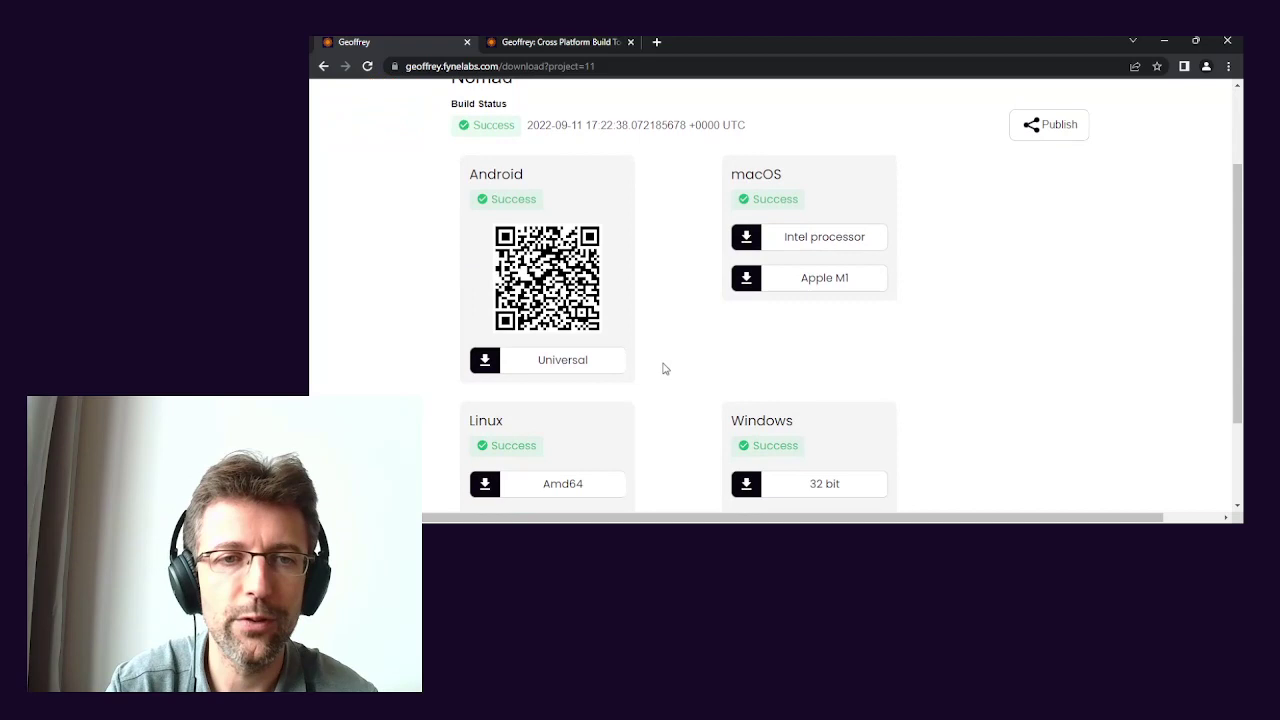
{"action": "scroll", "coordinate": [664, 369], "scroll_direction": "down", "scroll_amount": 1}
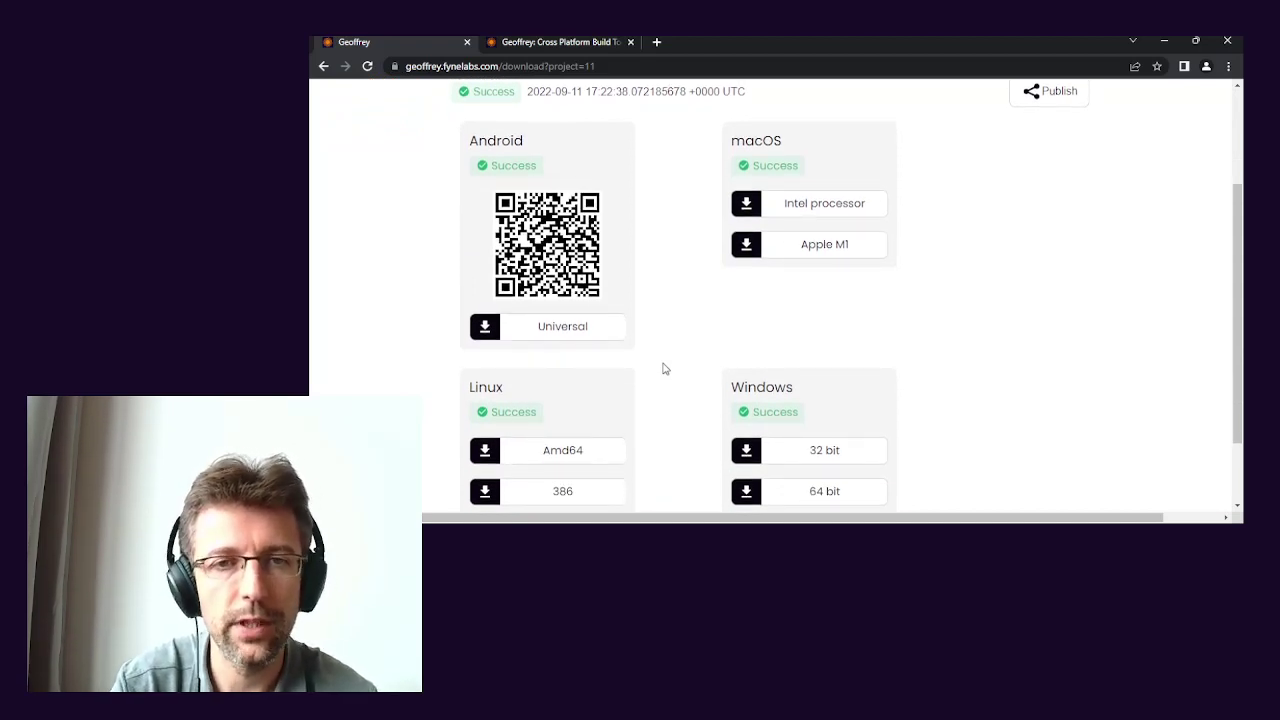
{"action": "scroll", "coordinate": [664, 369], "scroll_direction": "down", "scroll_amount": 1}
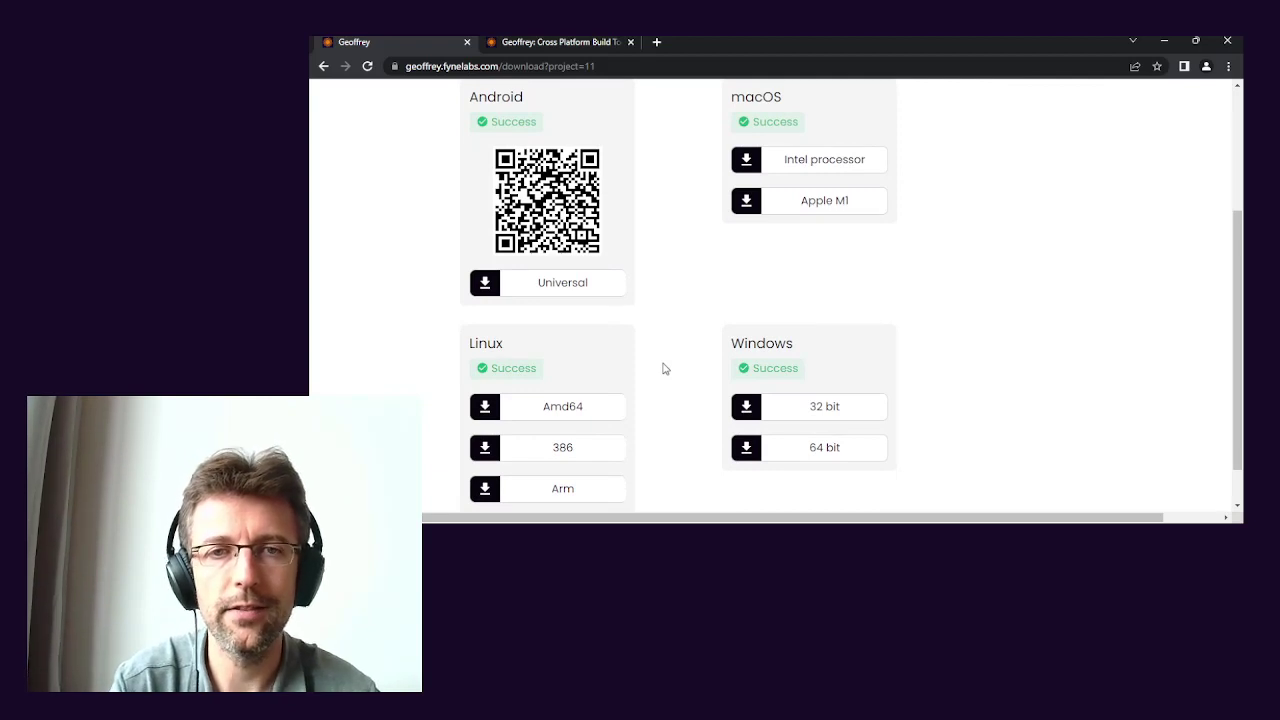
{"action": "scroll", "coordinate": [664, 369], "scroll_direction": "down", "scroll_amount": 1}
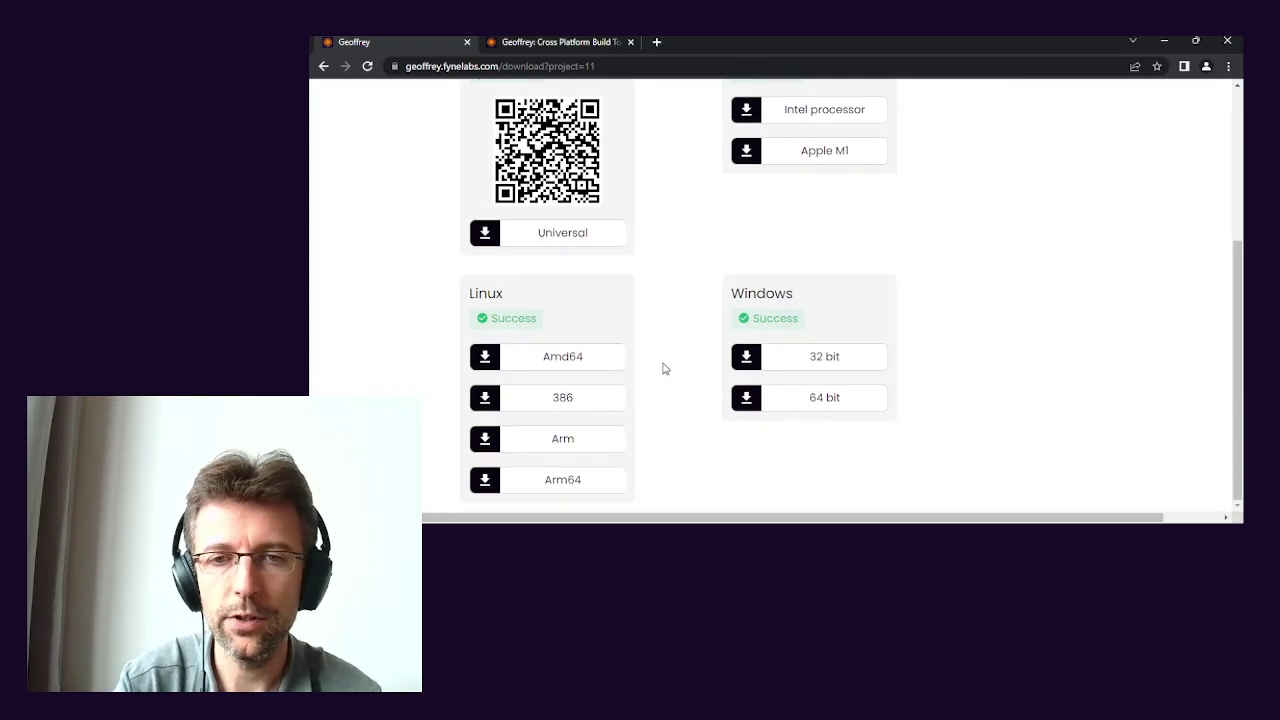
{"action": "scroll", "coordinate": [664, 369], "scroll_direction": "up", "scroll_amount": 5}
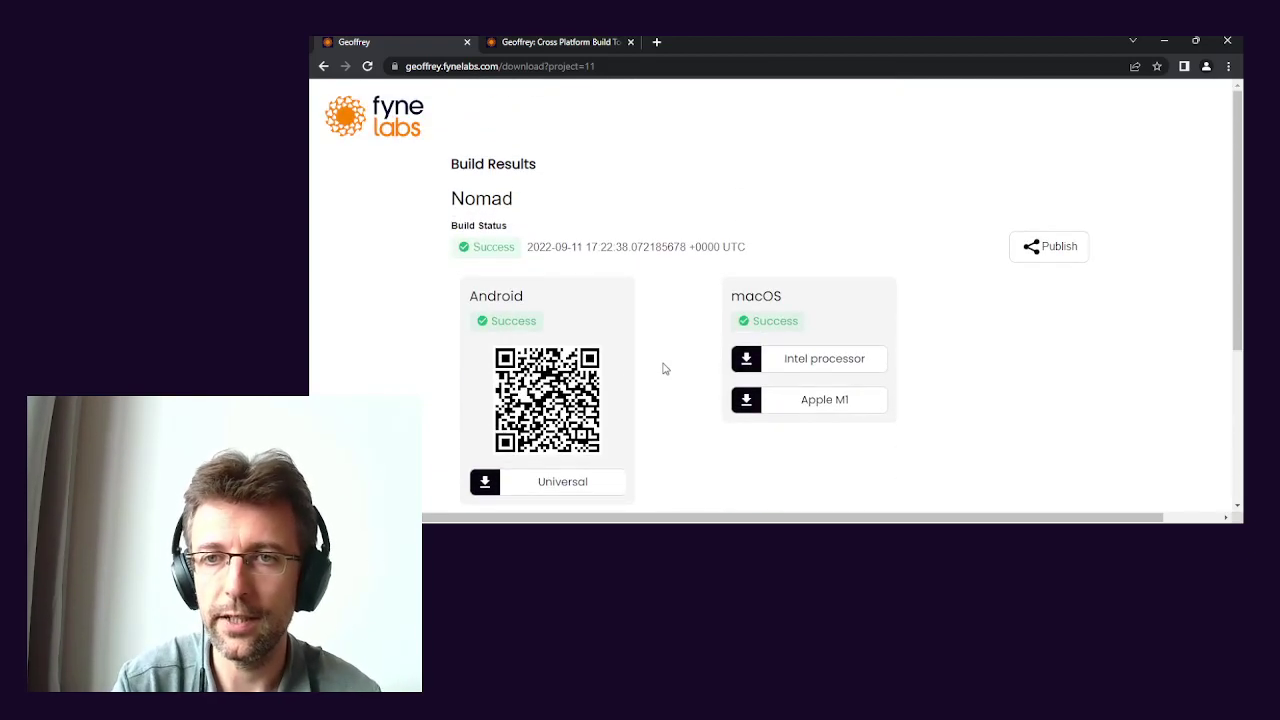
Publish the Nomad build results and look over the Android, macOS, Linux and Windows downloads on the published page
{"action": "left_click", "coordinate": [1058, 247]}
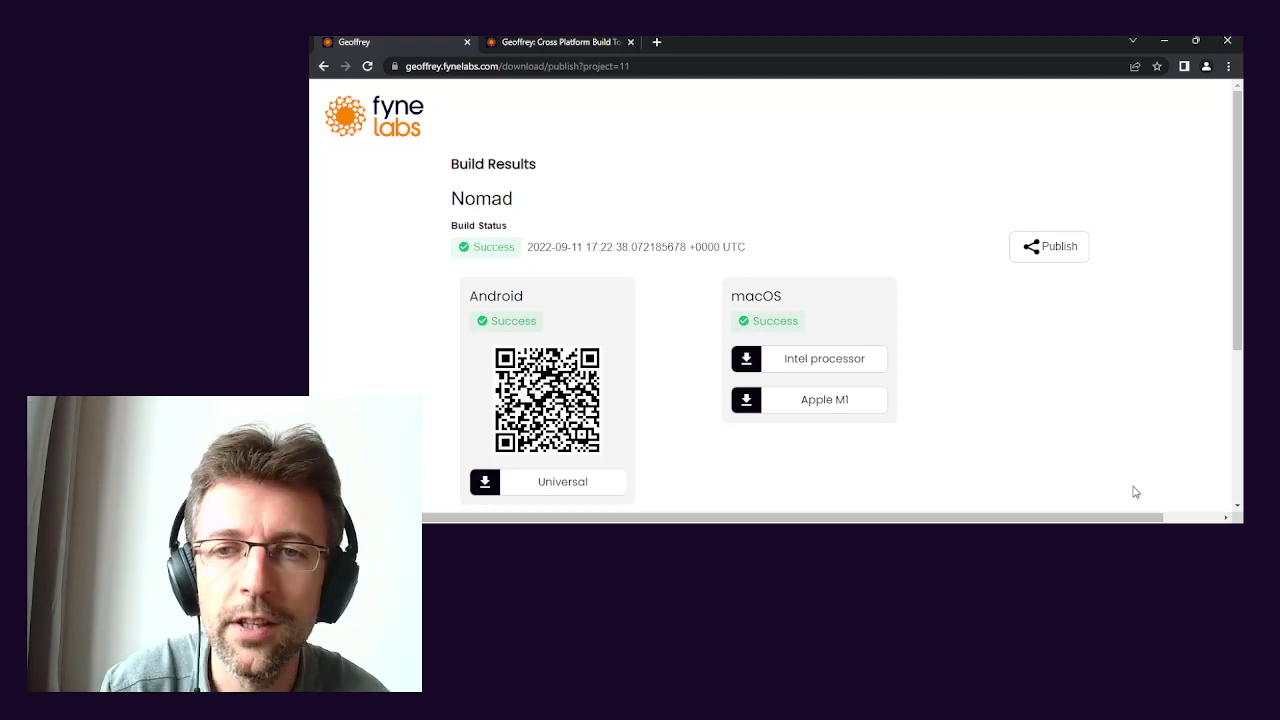
{"action": "scroll", "coordinate": [1135, 492], "scroll_direction": "down", "scroll_amount": 2}
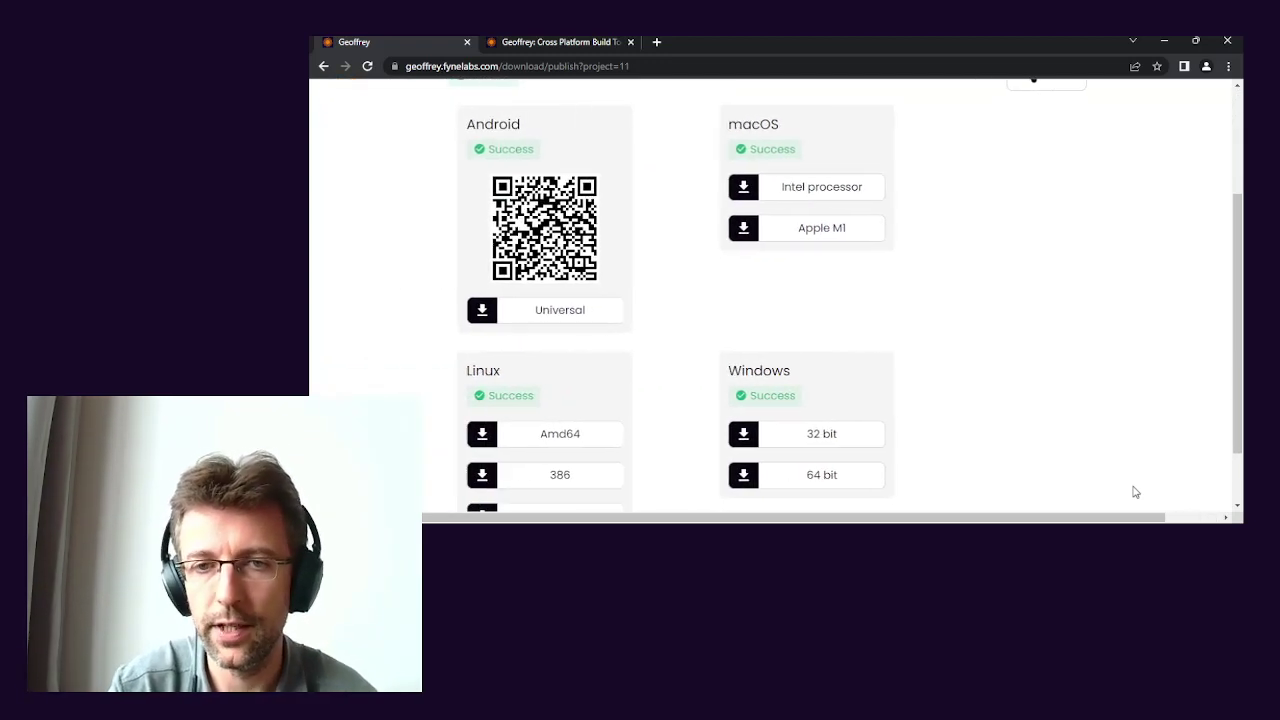
{"action": "scroll", "coordinate": [1135, 492], "scroll_direction": "left", "scroll_amount": 1}
{"action": "scroll", "coordinate": [1135, 492], "scroll_direction": "up", "scroll_amount": 1}
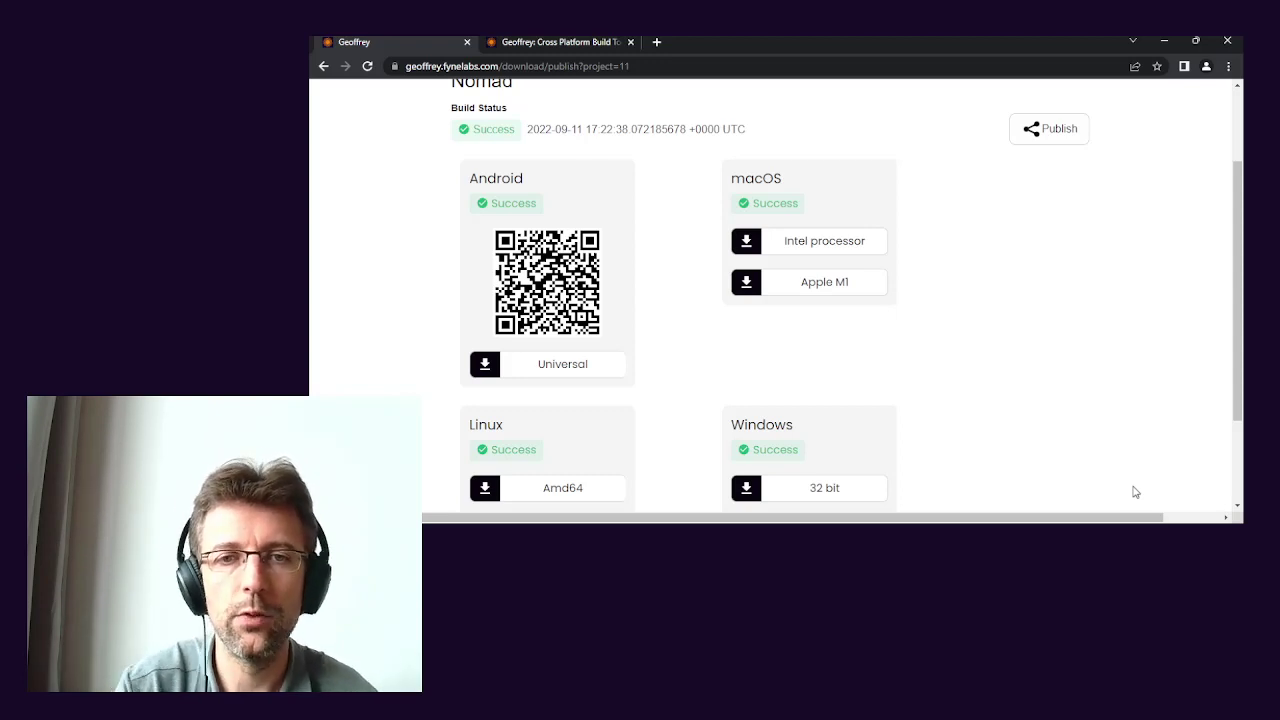
{"action": "scroll", "coordinate": [1135, 492], "scroll_direction": "down", "scroll_amount": 2}
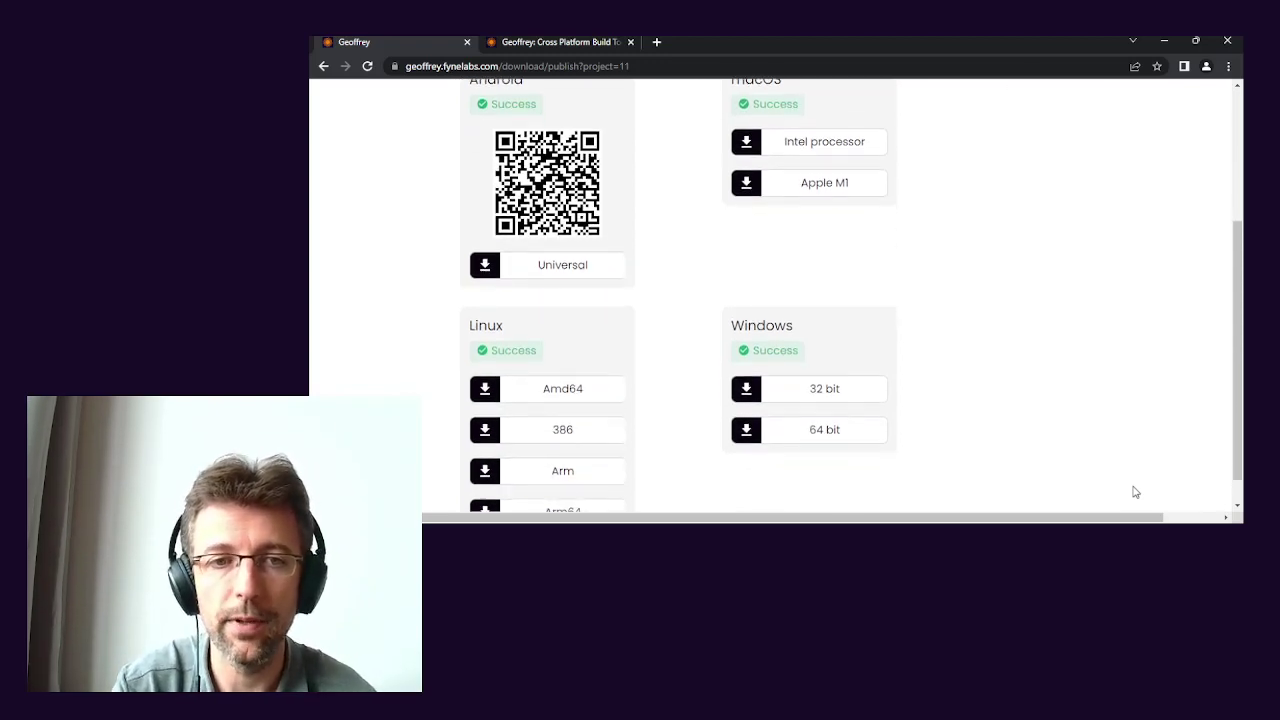
{"action": "scroll", "coordinate": [1135, 492], "scroll_direction": "down", "scroll_amount": 1}
{"action": "scroll", "coordinate": [1135, 492], "scroll_direction": "up", "scroll_amount": 2}
{"action": "scroll", "coordinate": [1135, 492], "scroll_direction": "down", "scroll_amount": 1}
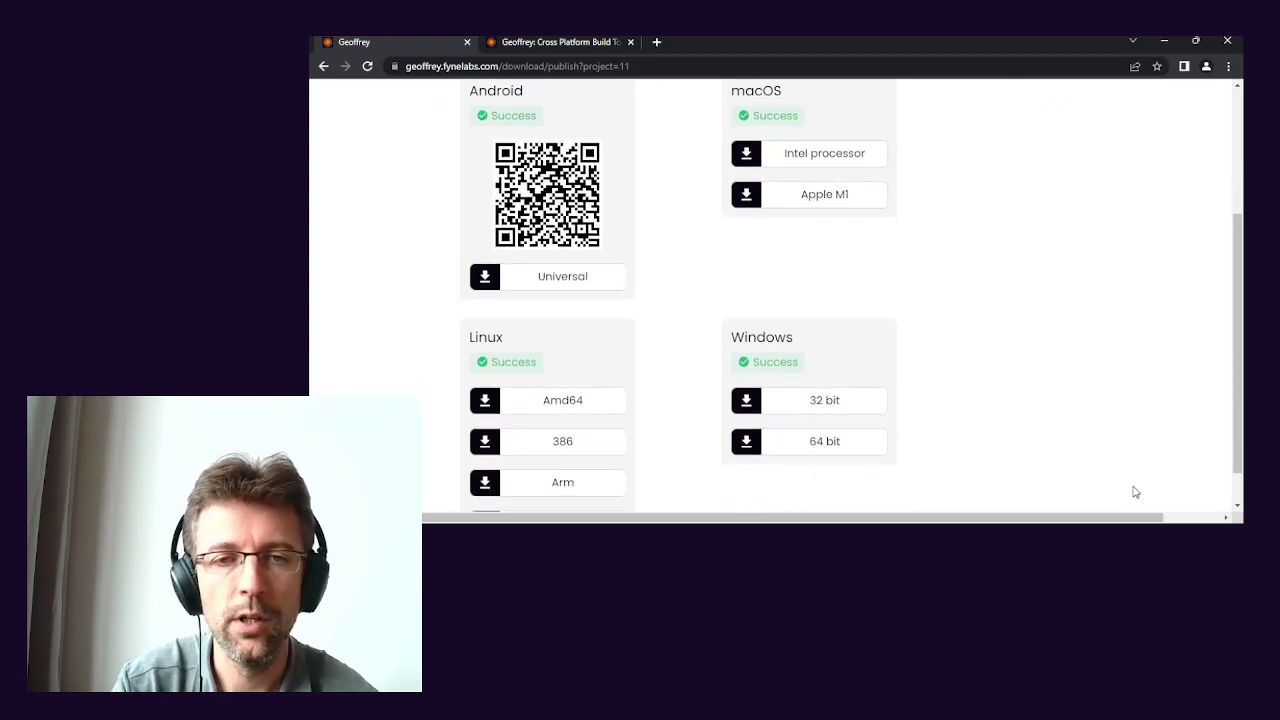
{"action": "scroll", "coordinate": [1135, 492], "scroll_direction": "up", "scroll_amount": 3}
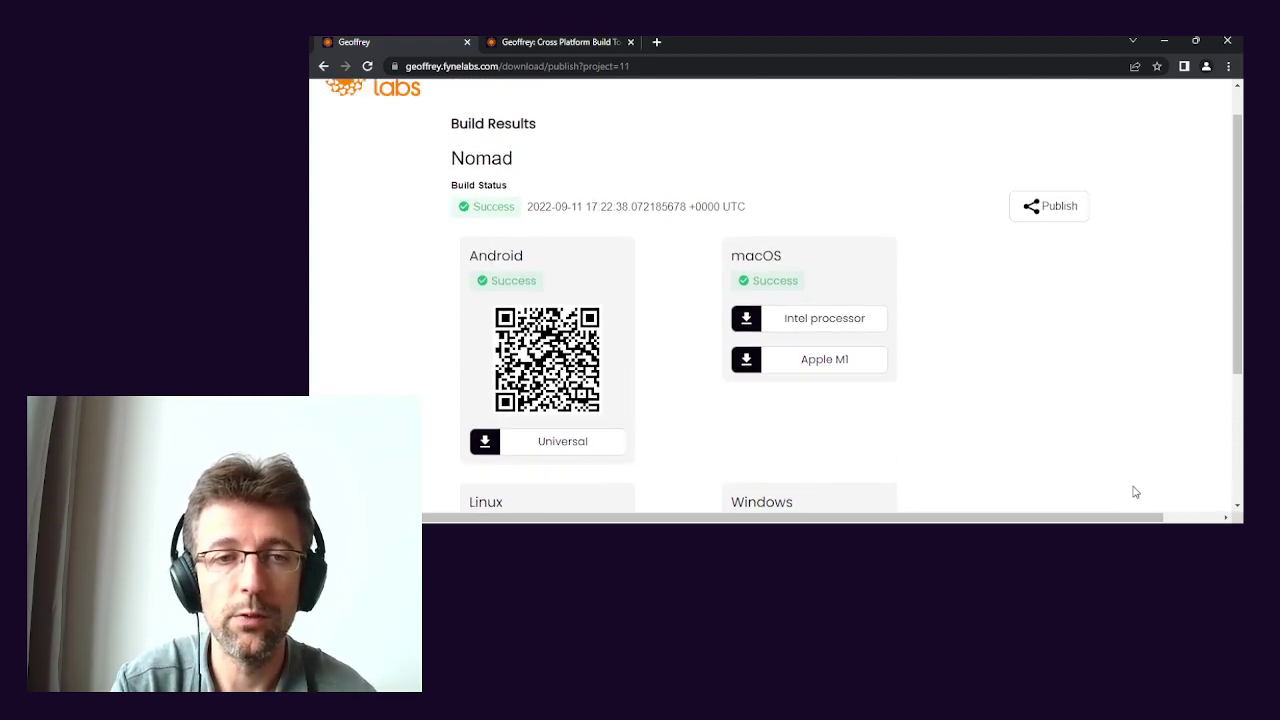
{"action": "scroll", "coordinate": [1135, 492], "scroll_direction": "up", "scroll_amount": 1}
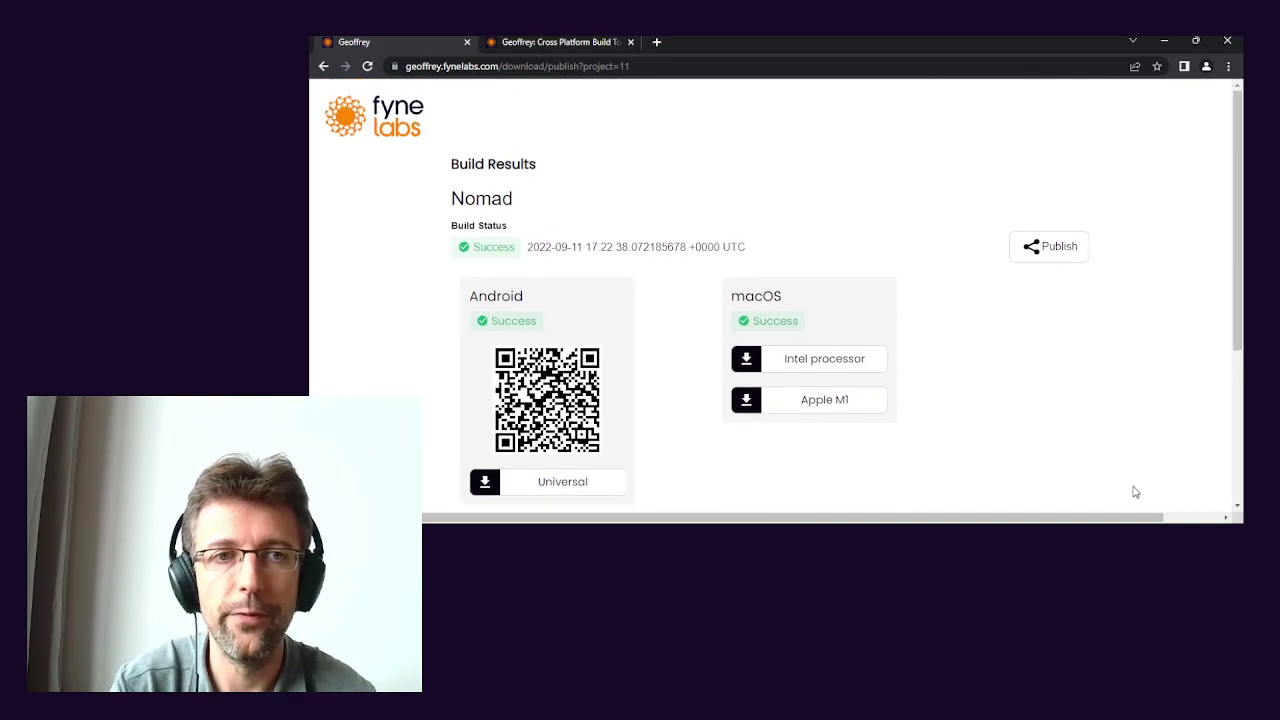
{"action": "left_click", "coordinate": [323, 67]}
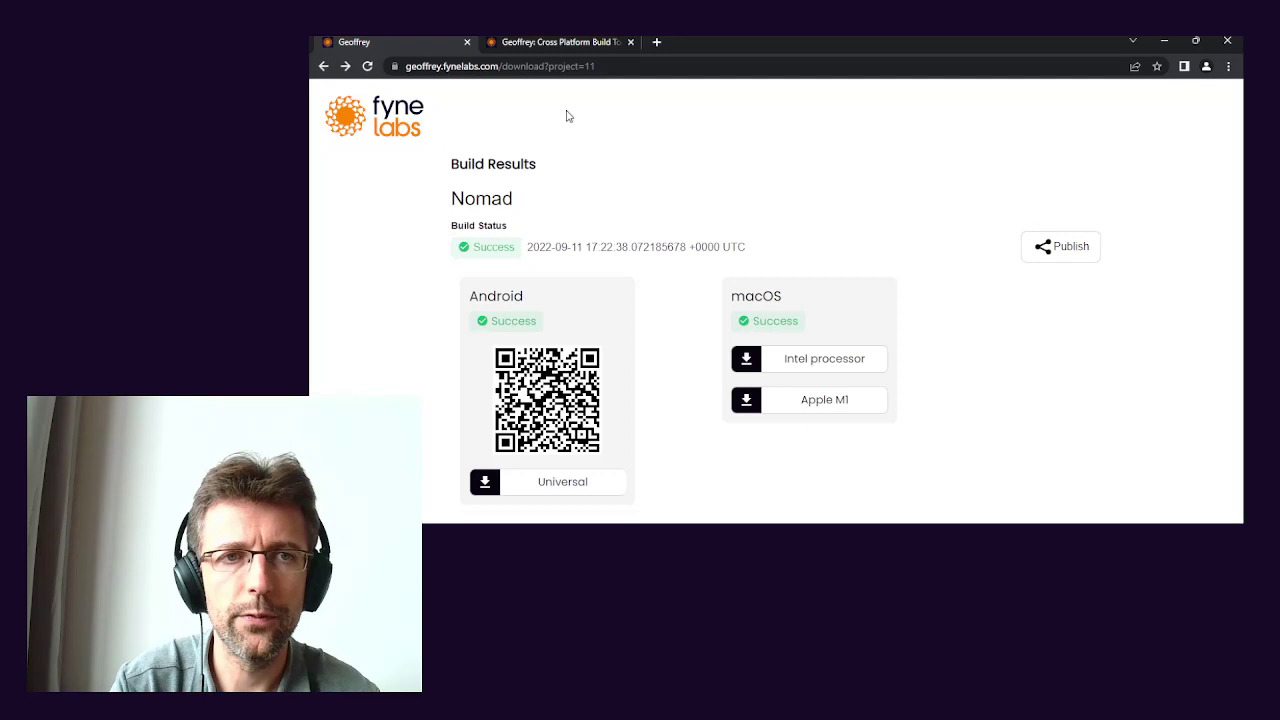
{"action": "left_click", "coordinate": [323, 66]}
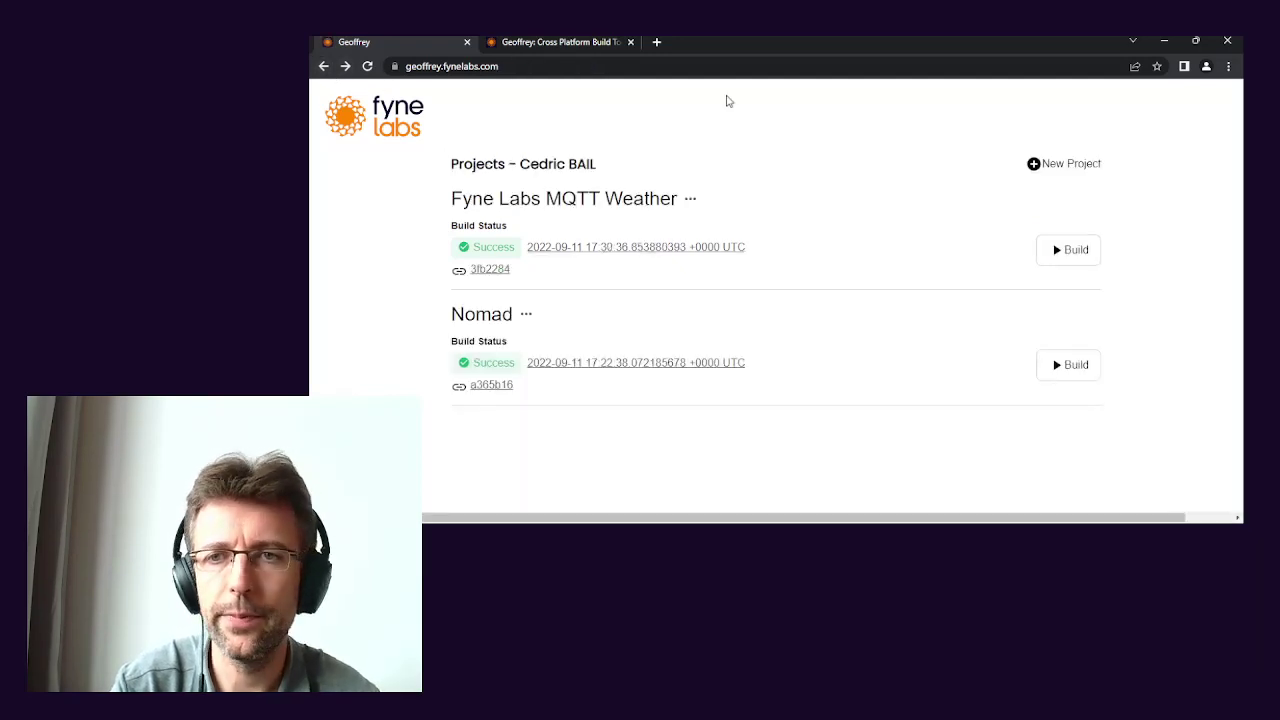
{"action": "left_click", "coordinate": [1042, 164]}
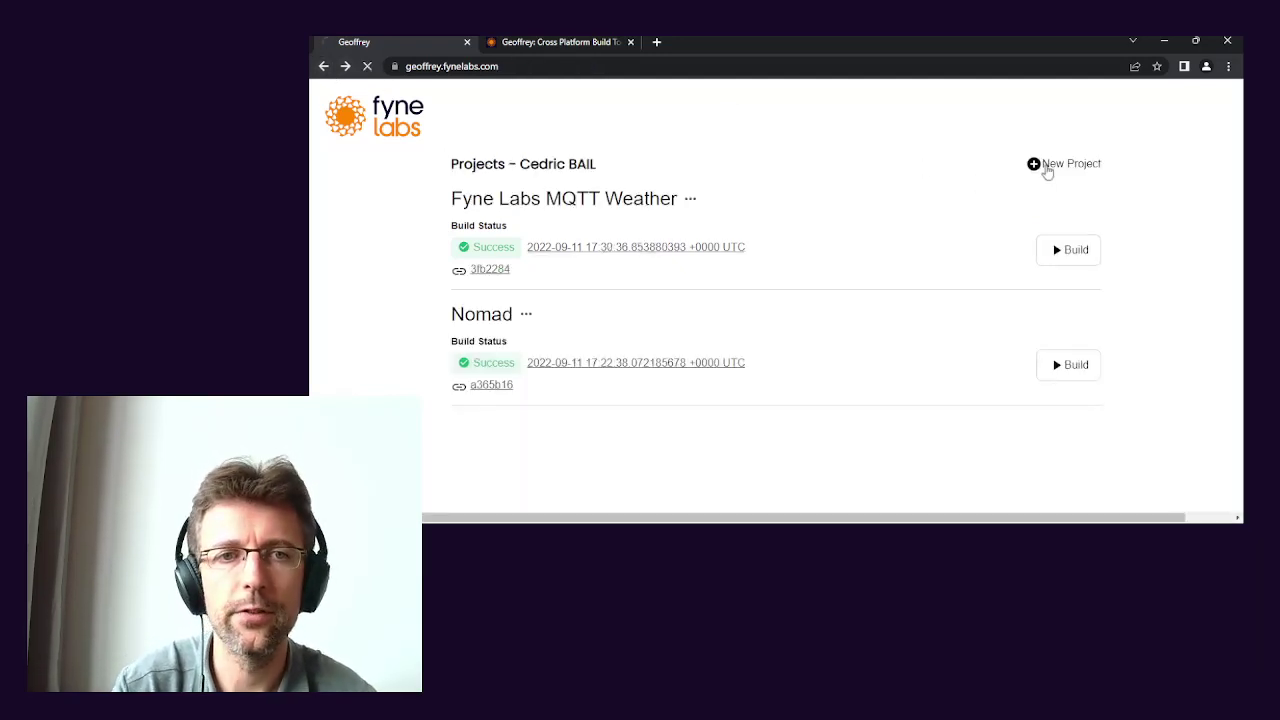
{"action": "left_click", "coordinate": [728, 217]}
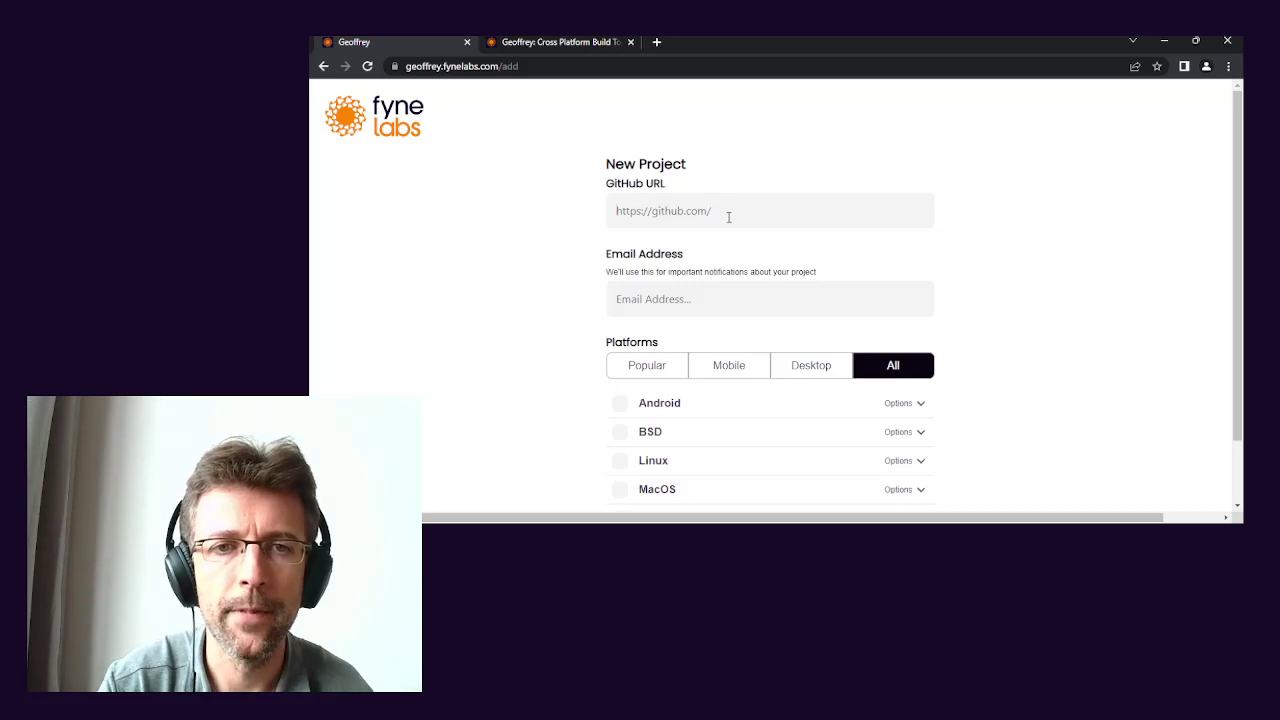
{"action": "left_click", "coordinate": [726, 247]}
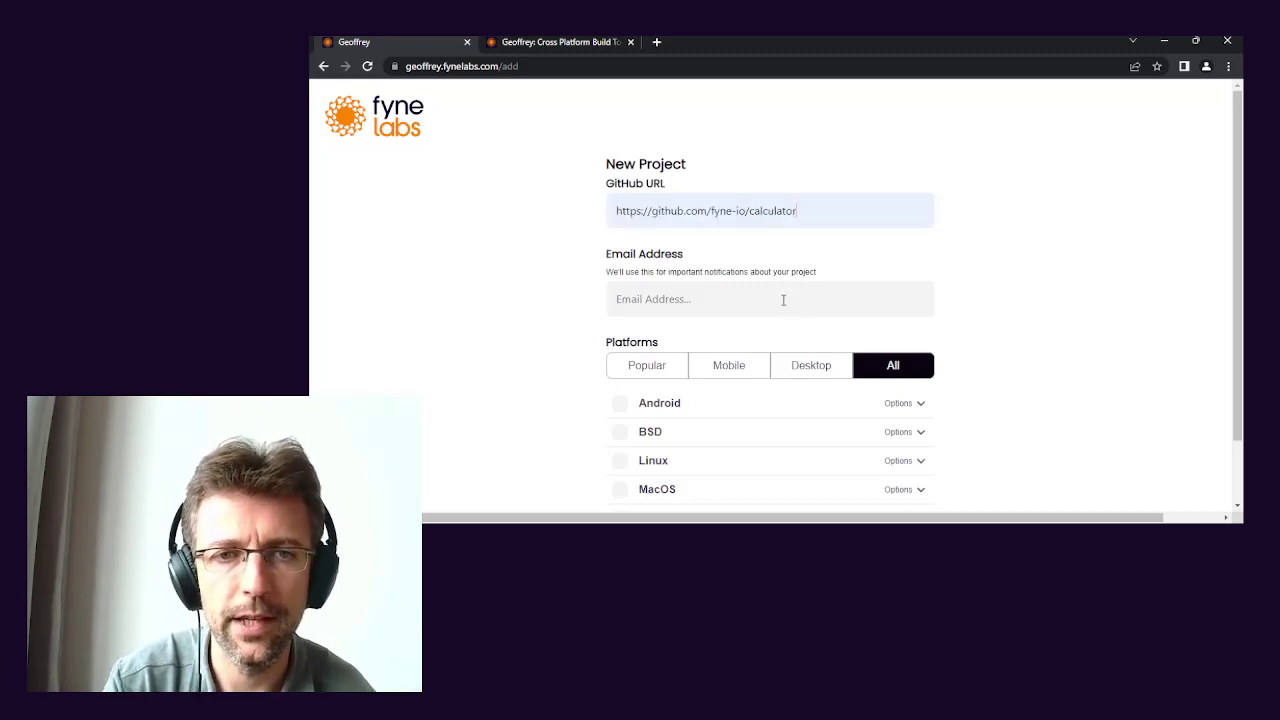
{"action": "left_click", "coordinate": [714, 326]}
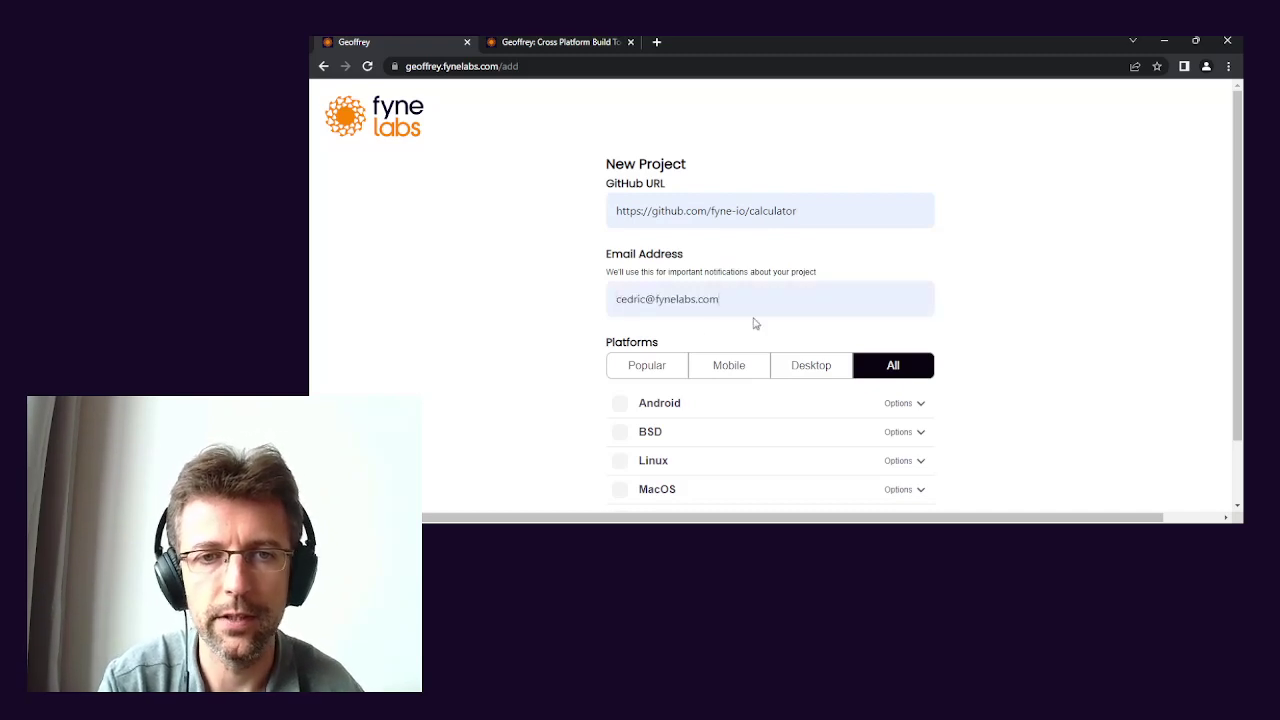
Select Android, Linux and Windows as the target platforms and create the project
{"action": "scroll", "coordinate": [1089, 337], "scroll_direction": "down", "scroll_amount": 1}
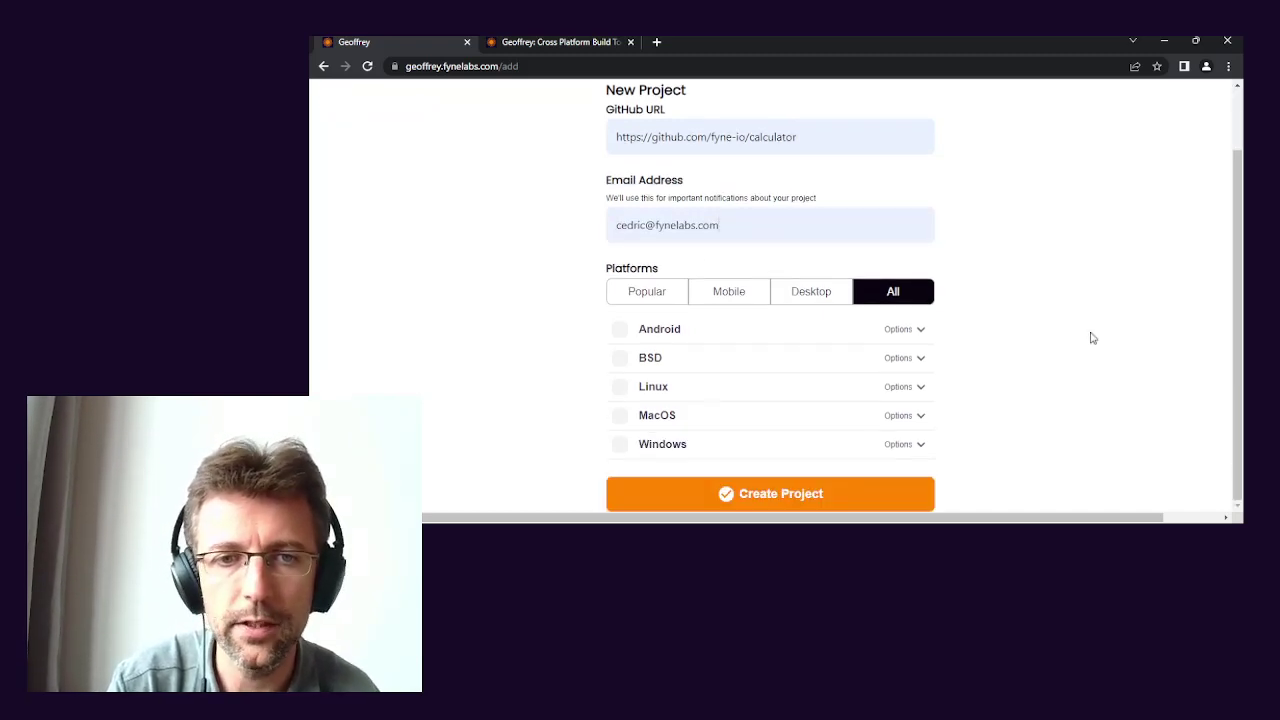
{"action": "left_click", "coordinate": [621, 330]}
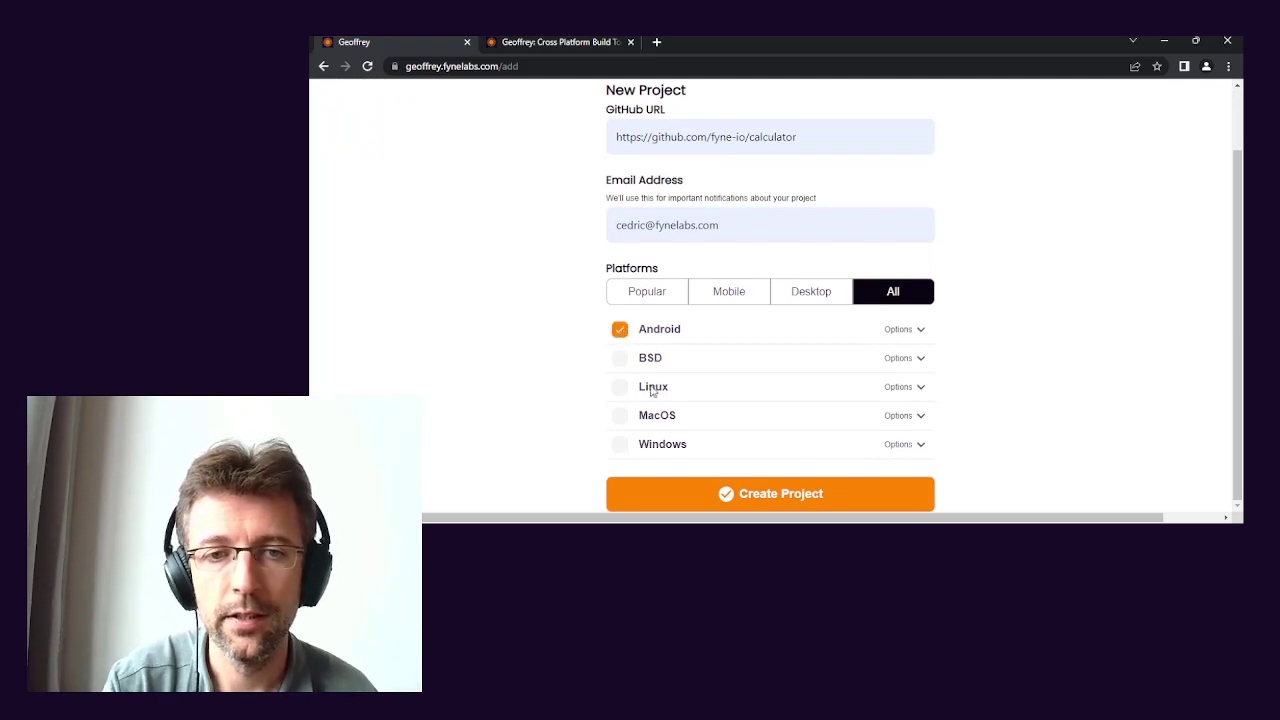
{"action": "left_click", "coordinate": [619, 386]}
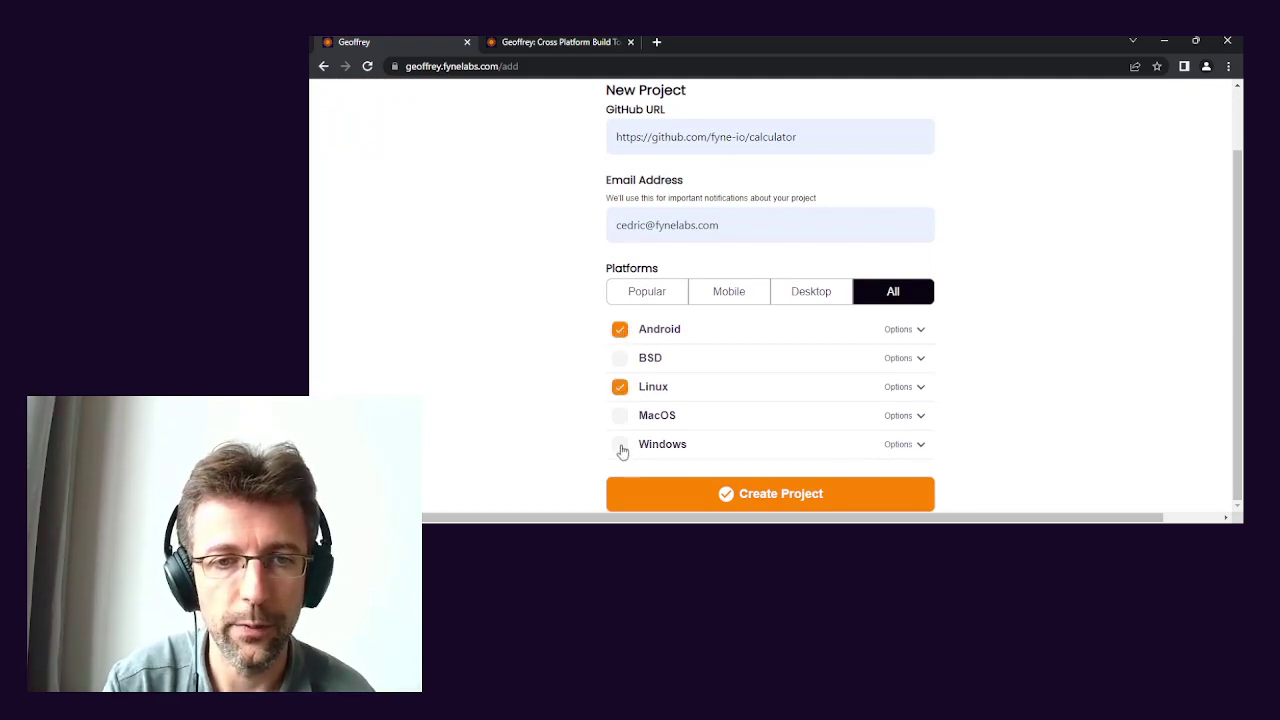
{"action": "left_click", "coordinate": [620, 447]}
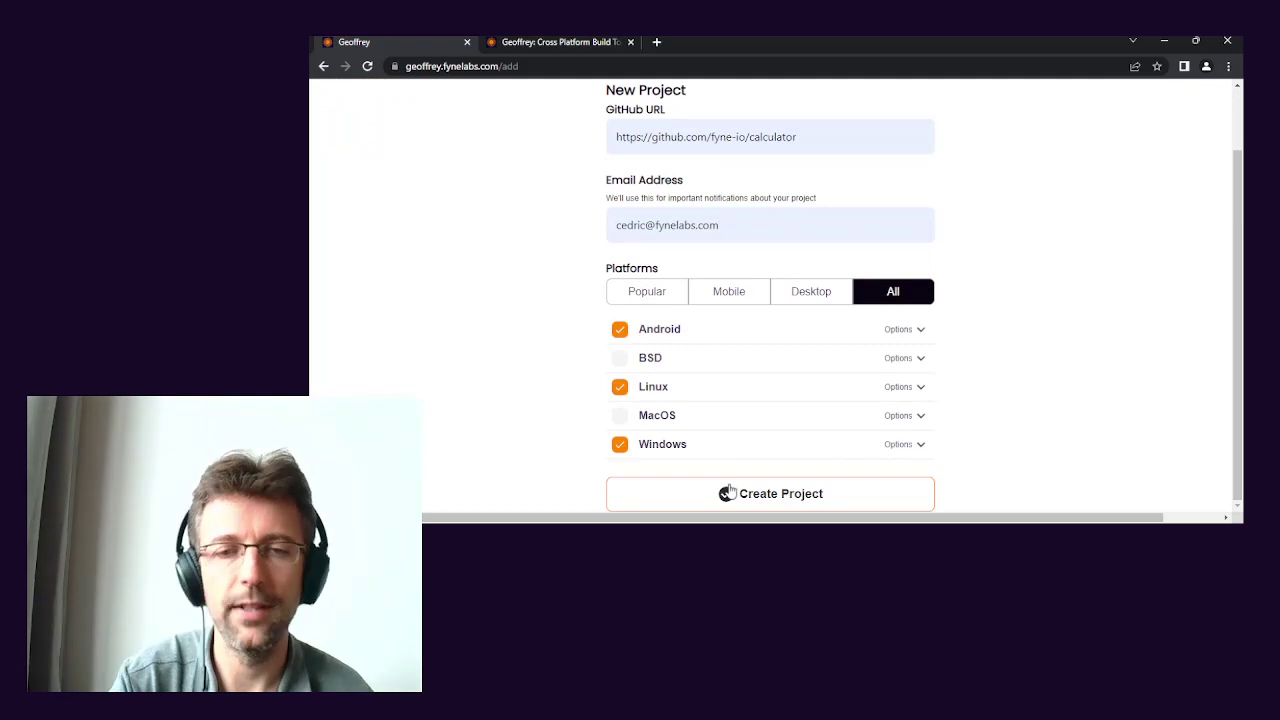
{"action": "left_click", "coordinate": [782, 497]}
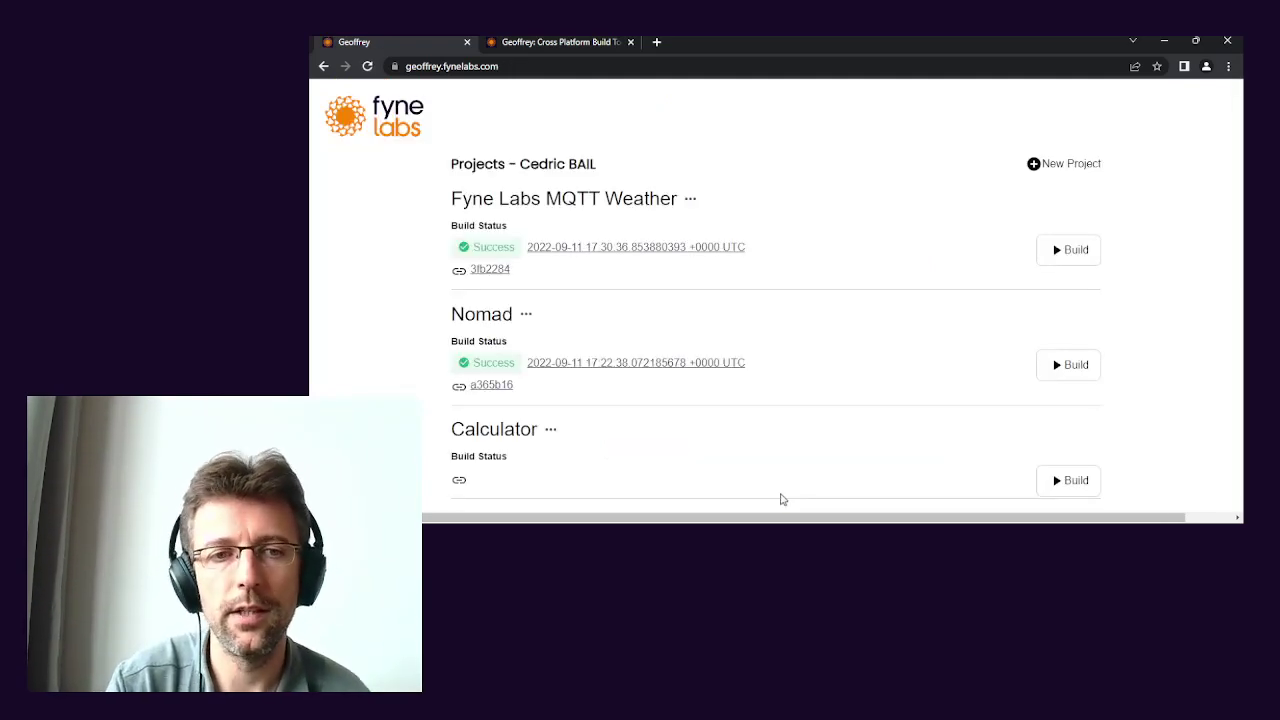
Start a build of the Calculator project and check its entry in the project list
{"action": "left_click", "coordinate": [1066, 484]}
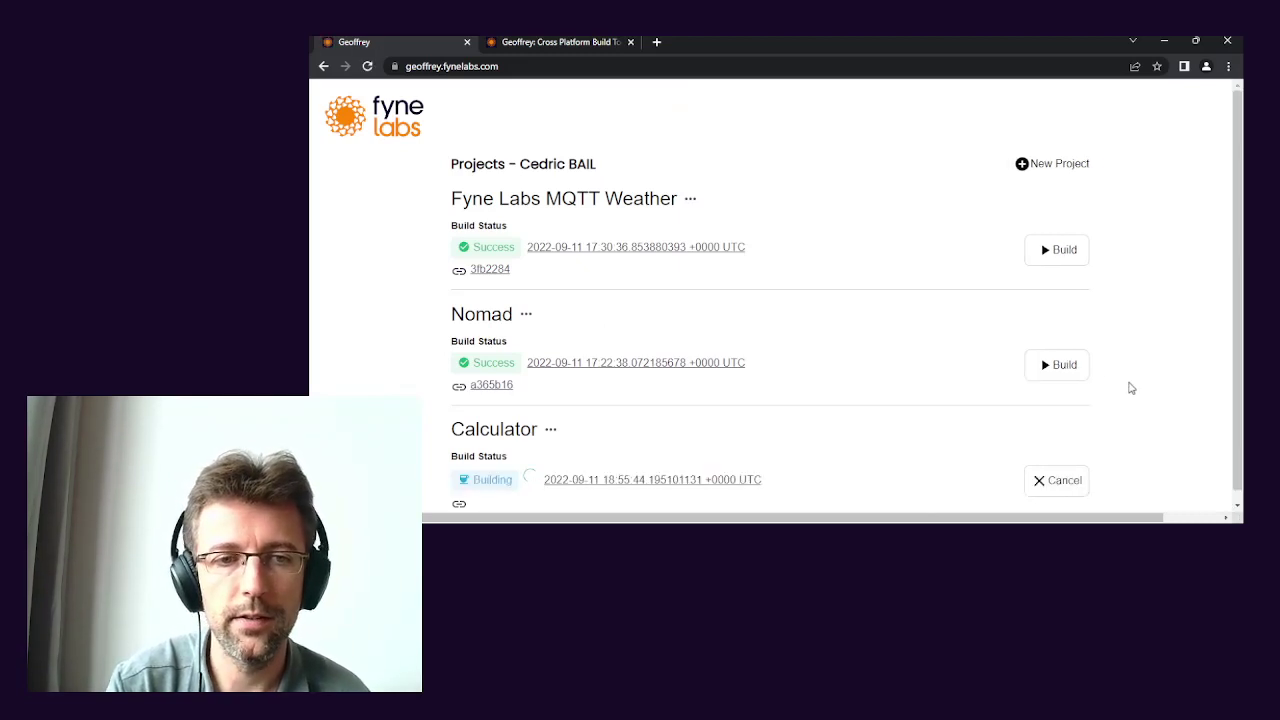
{"action": "scroll", "coordinate": [1131, 388], "scroll_direction": "down", "scroll_amount": 1}
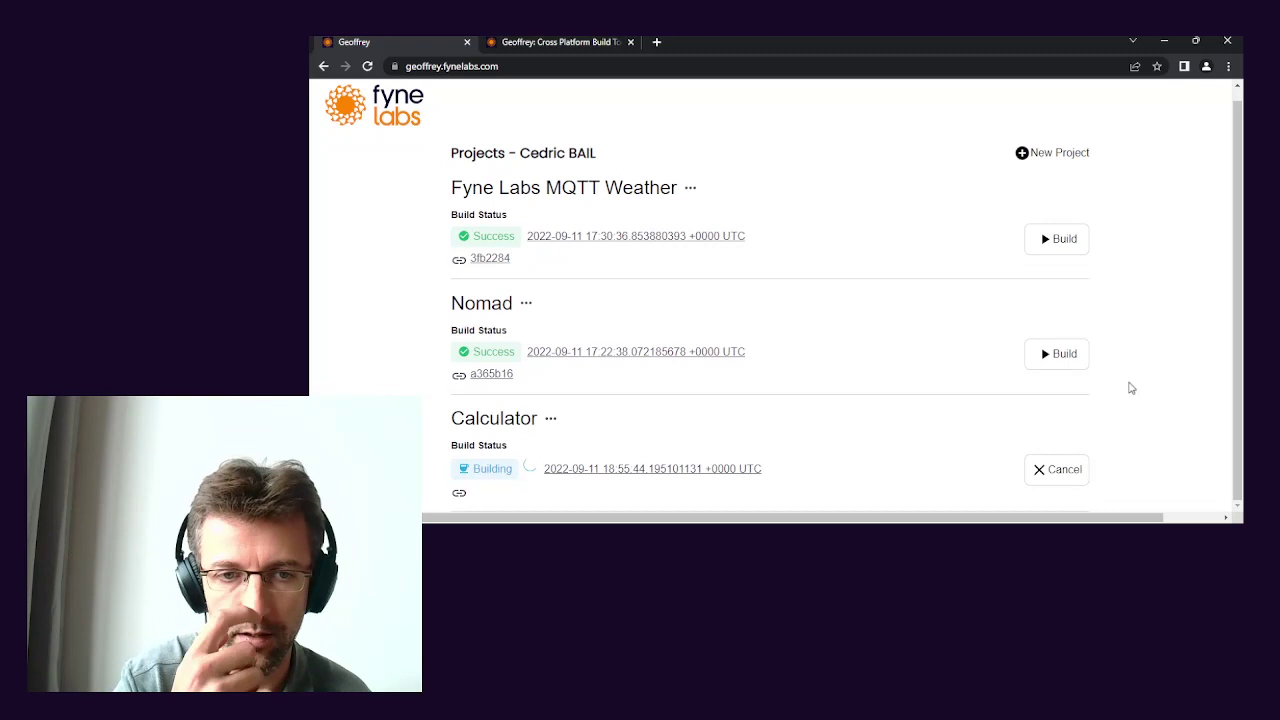